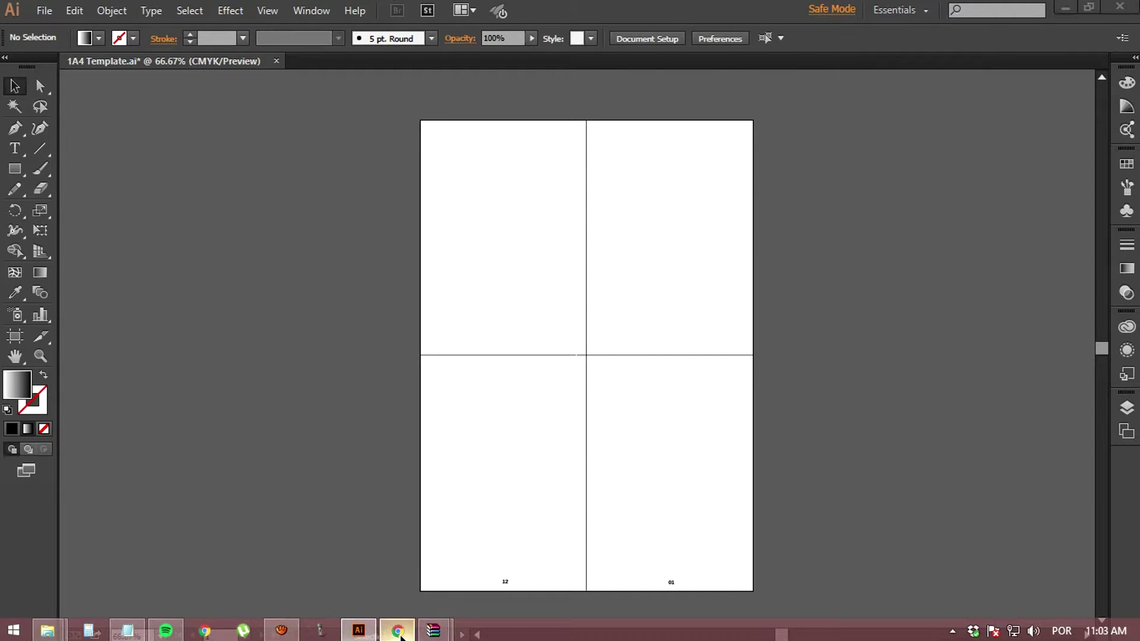
Download Zines Templates.rar from MediaFire and extract it with WinRAR
click(397, 632)
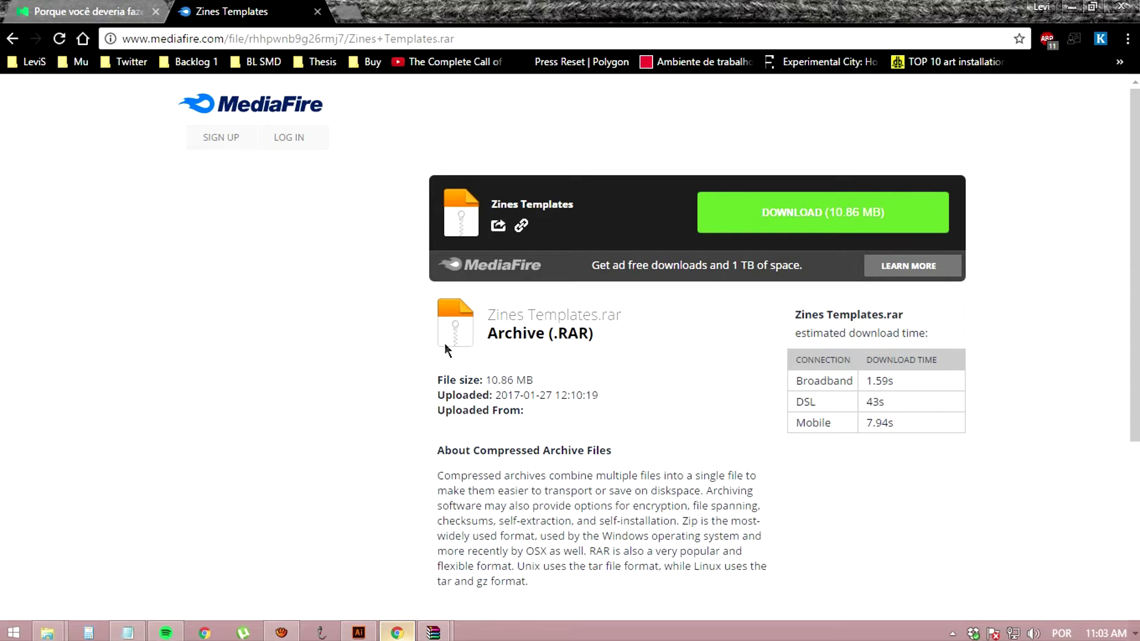
click(767, 228)
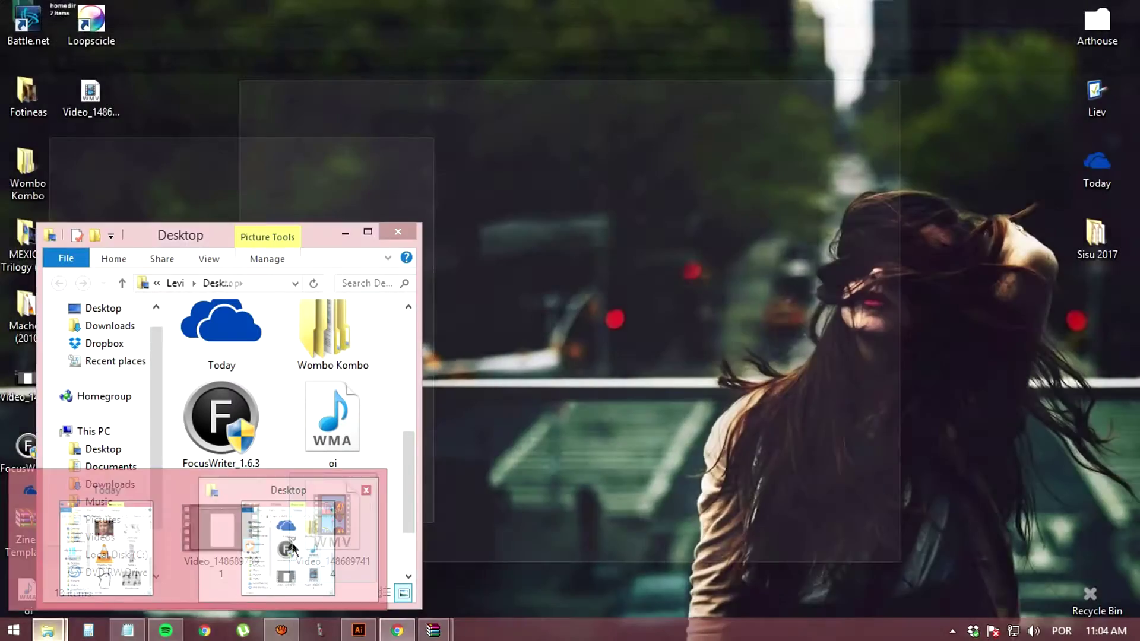
click(312, 547)
right_click(240, 543)
click(328, 308)
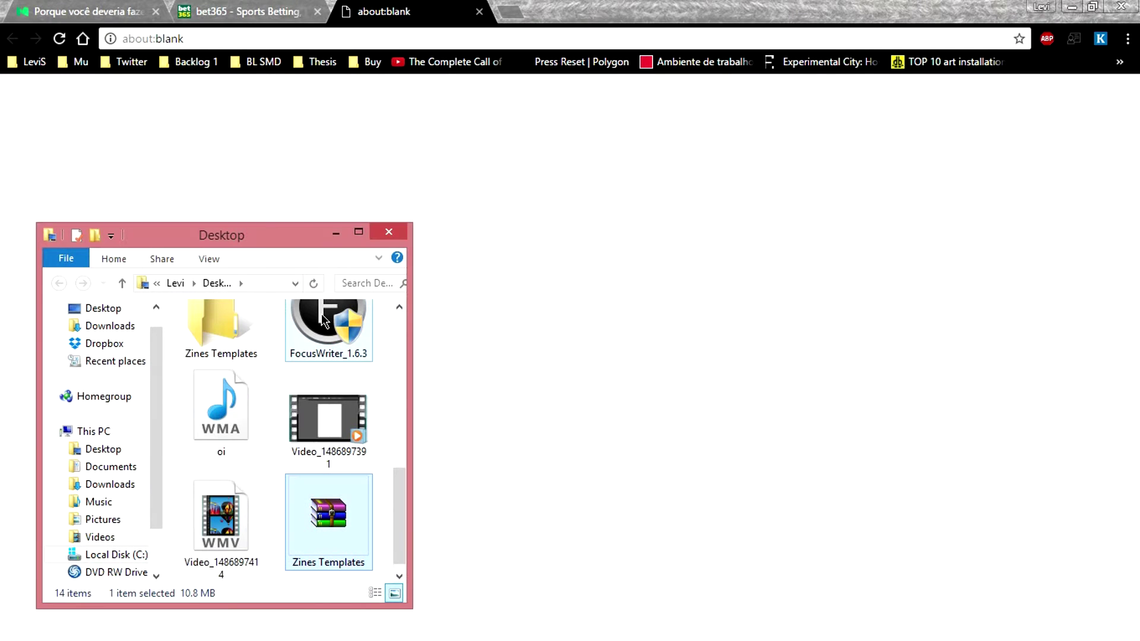
Open 1A4 Template from the extracted Zines Templates folder
double_click(227, 335)
click(227, 336)
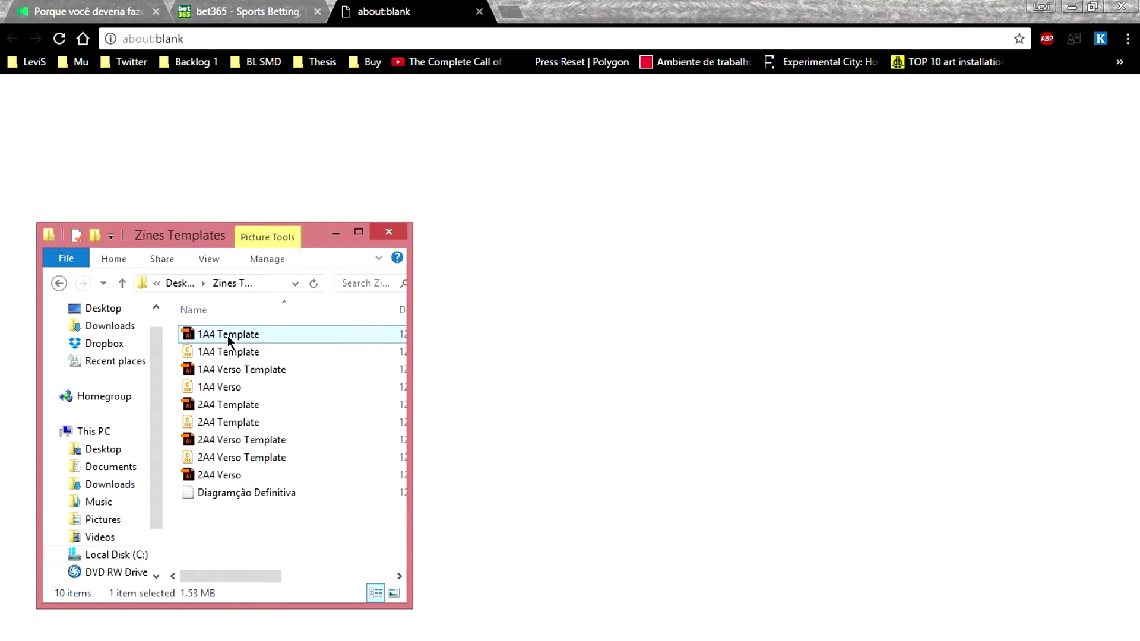
double_click(227, 335)
Accept the embedded colour profile warning and pick the Type Tool
click(589, 311)
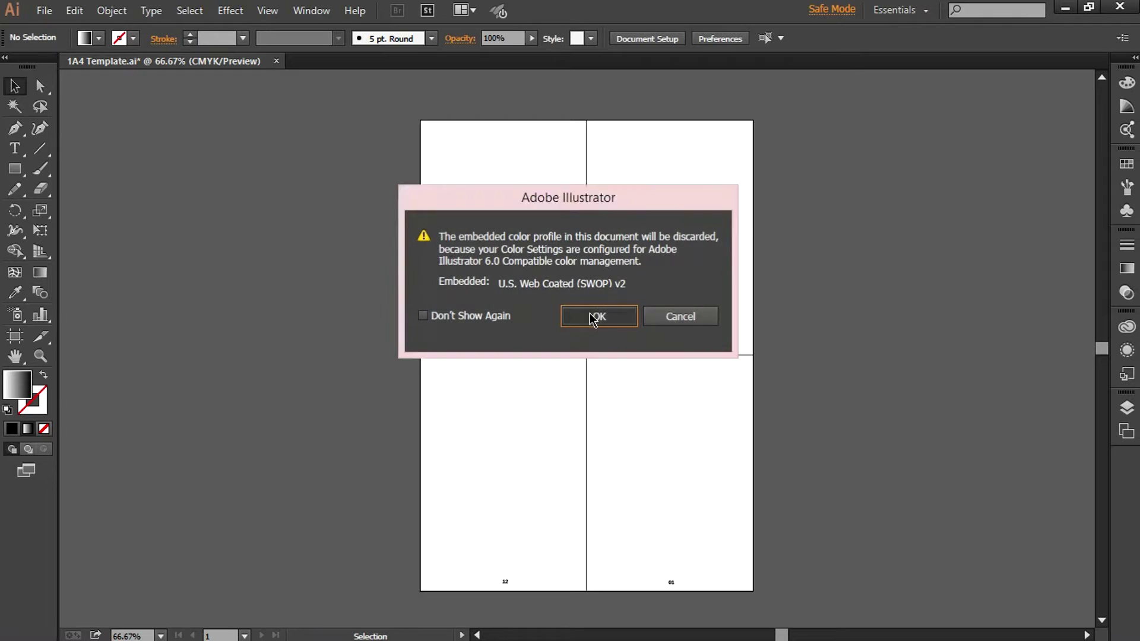
scroll(624, 311, up, 2)
scroll(692, 311, up, 1)
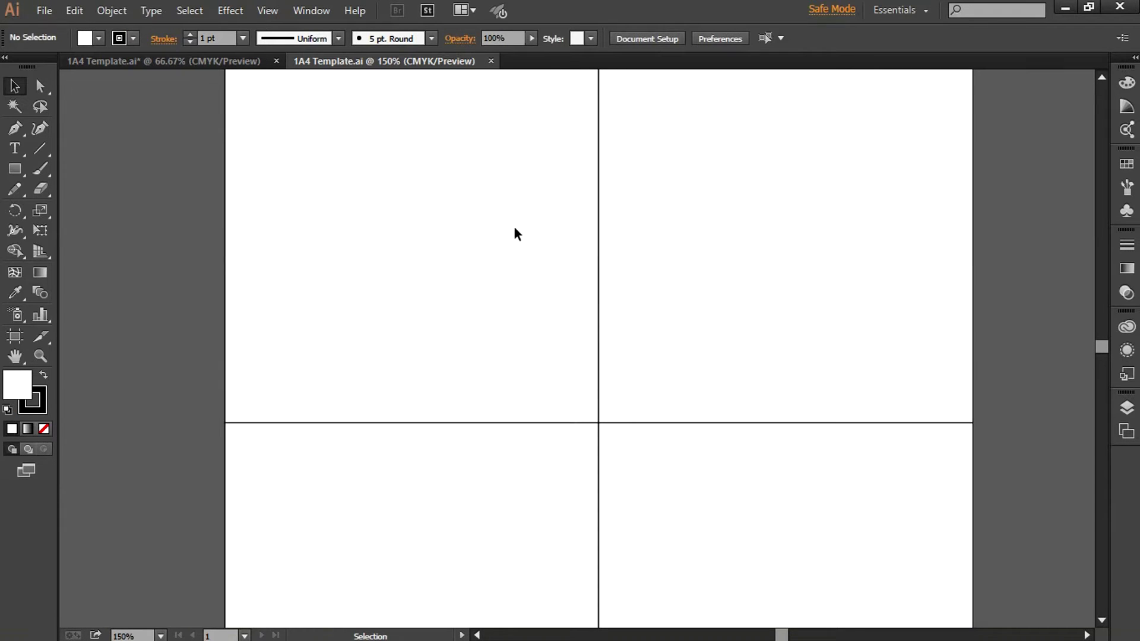
scroll(778, 265, down, 2)
scroll(778, 269, down, 3)
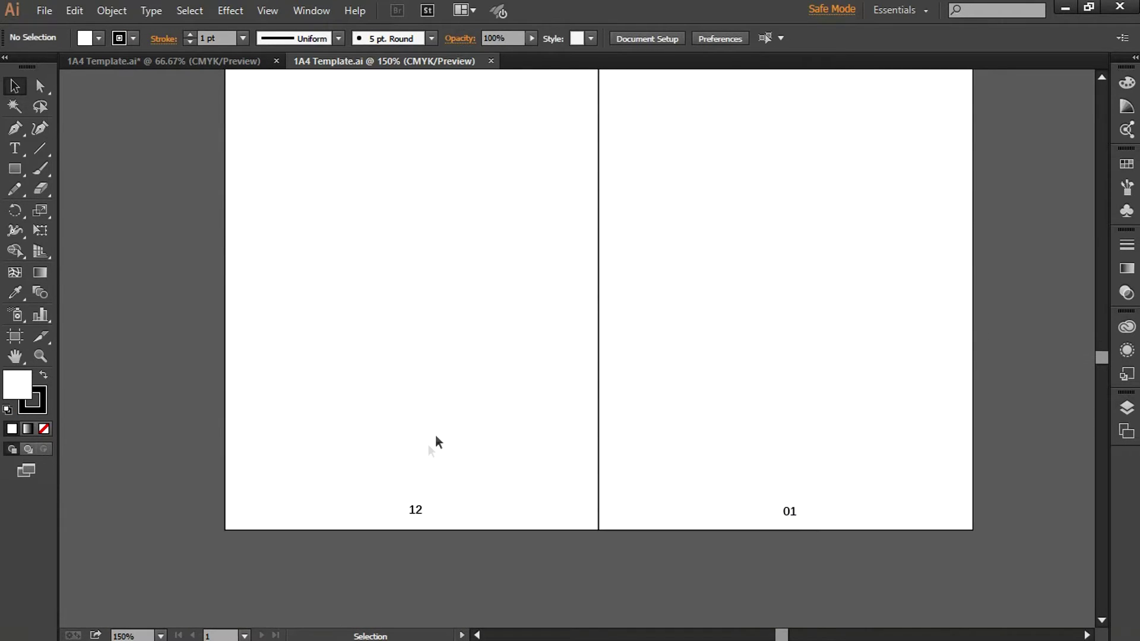
scroll(427, 481, up, 3)
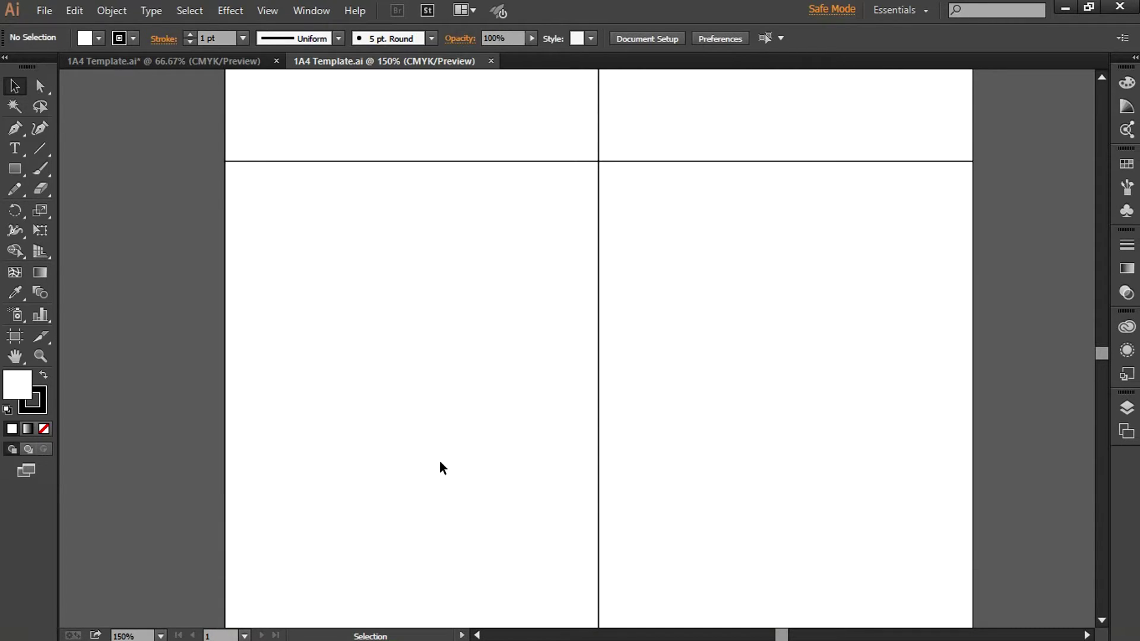
scroll(439, 461, down, 1)
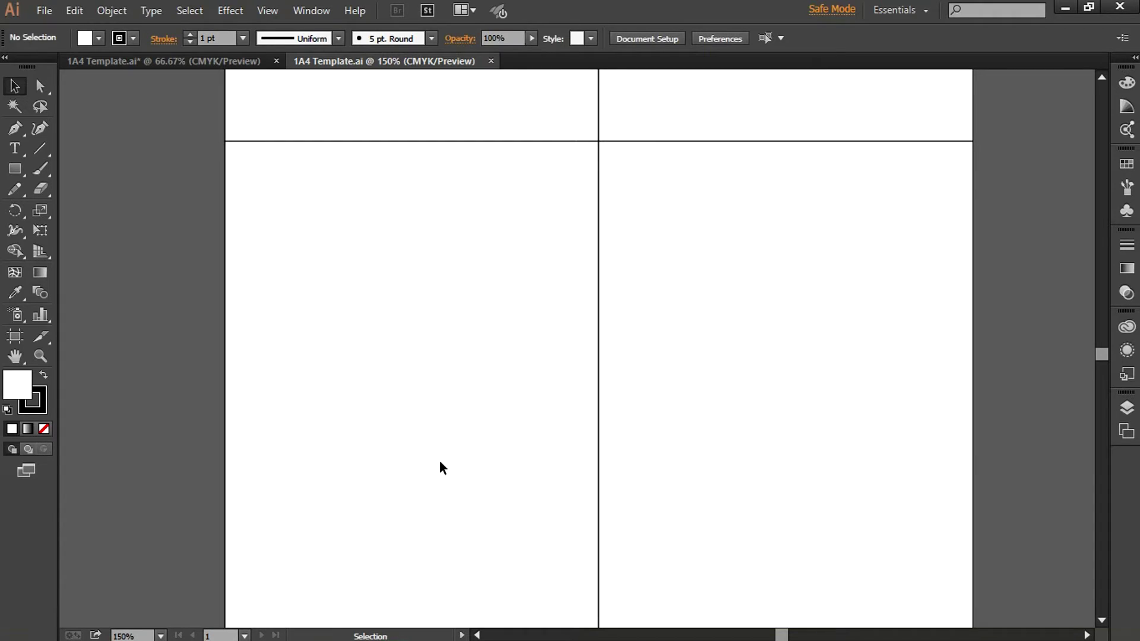
click(15, 149)
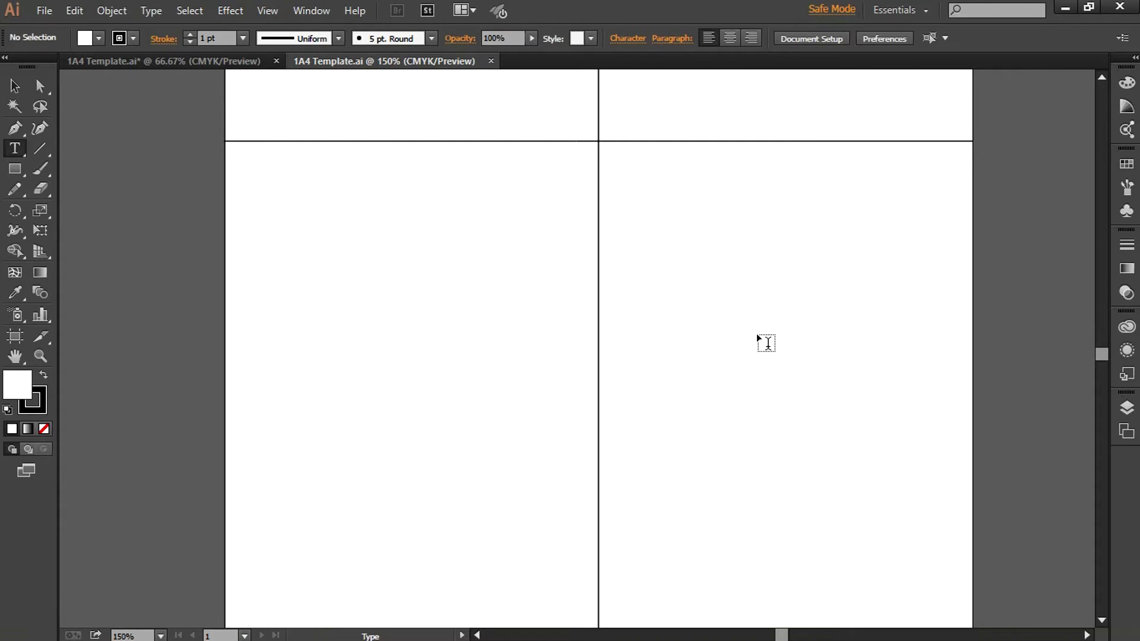
Draw a text area in the right panel and clear its test letters
drag(617, 200, 931, 389)
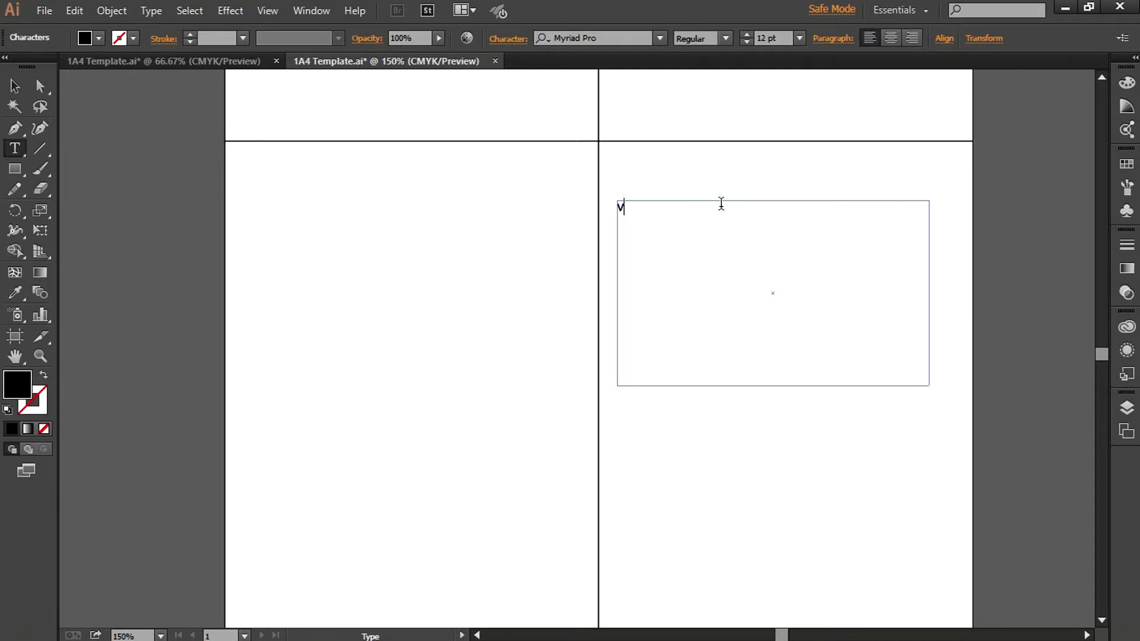
text(VVVV)
key(ctrl+a)
key(BackSpace)
Move the text frame up to the panel top and nudge it right
click(16, 86)
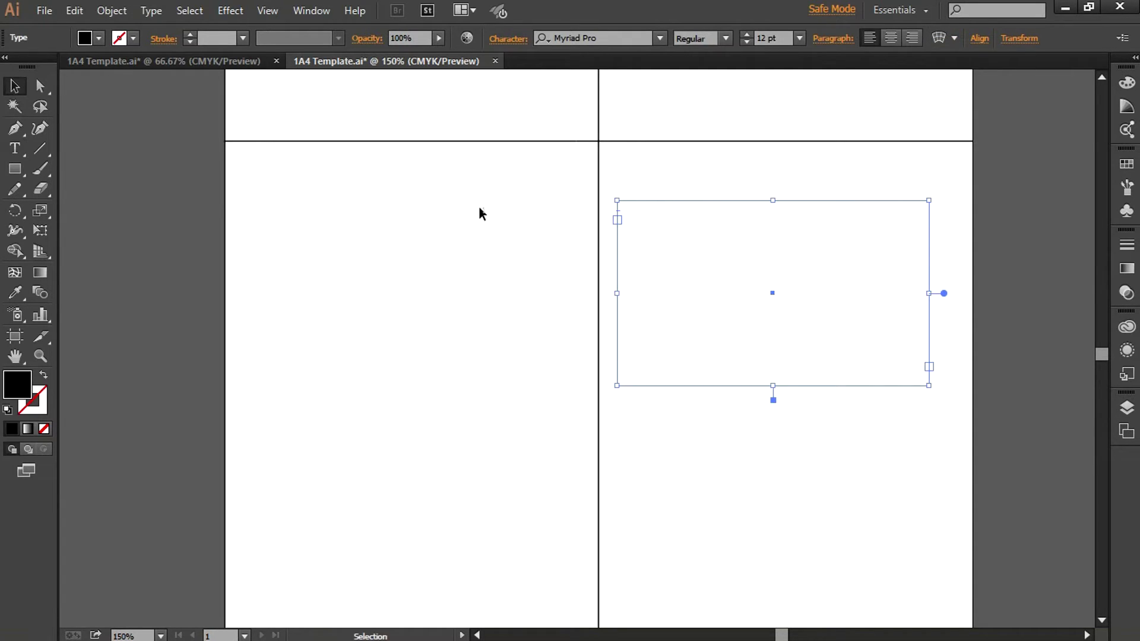
drag(660, 199, 661, 199)
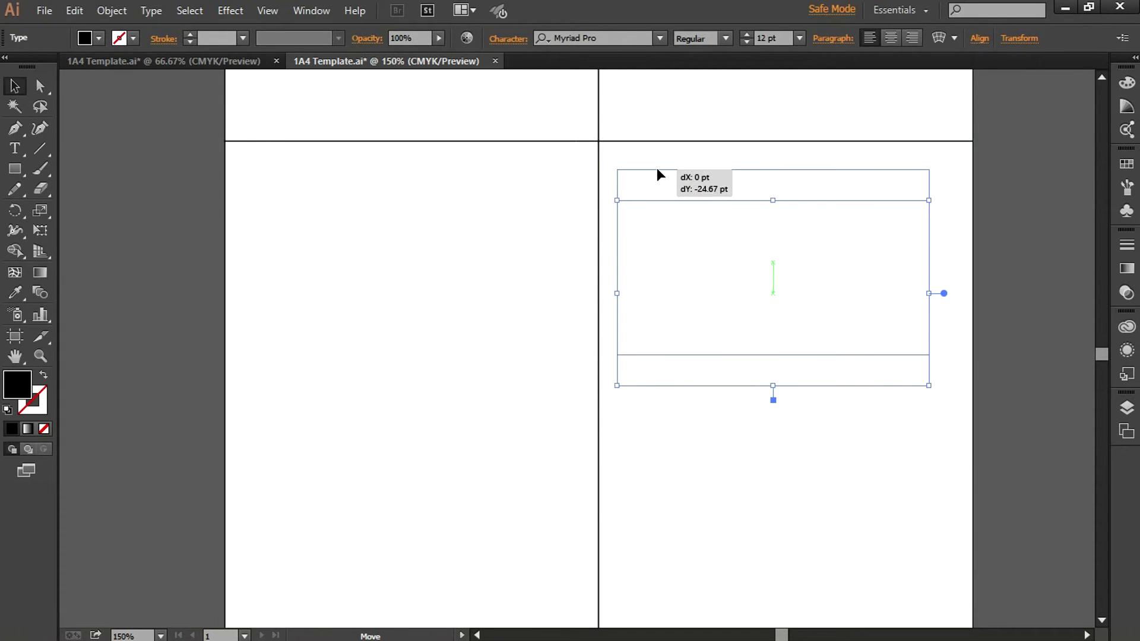
drag(660, 204, 656, 168)
click(747, 527)
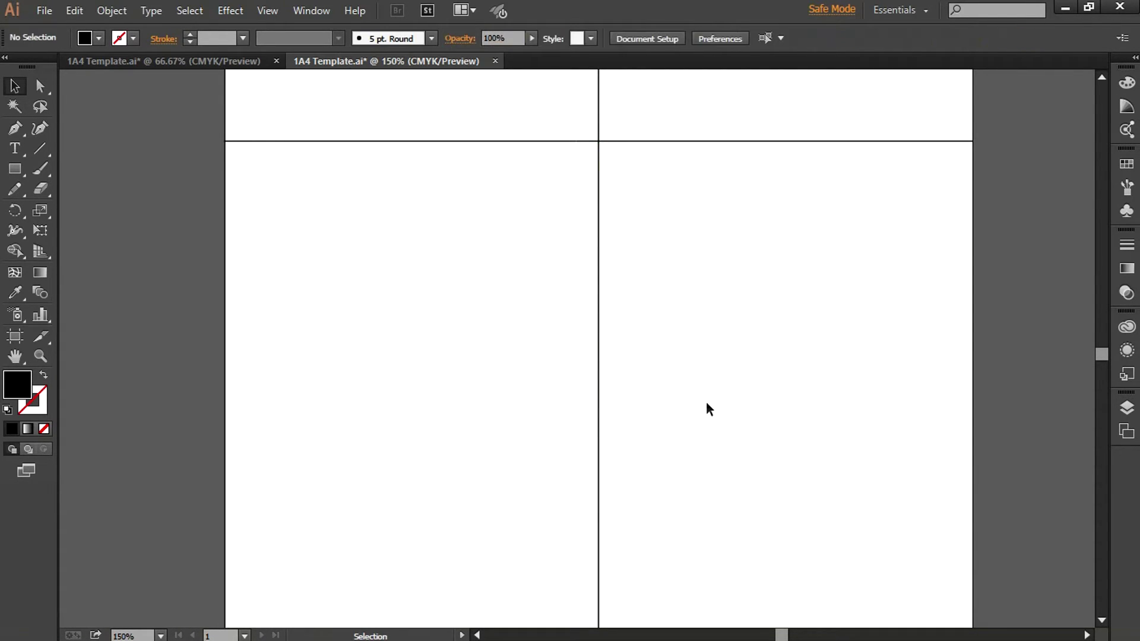
click(691, 355)
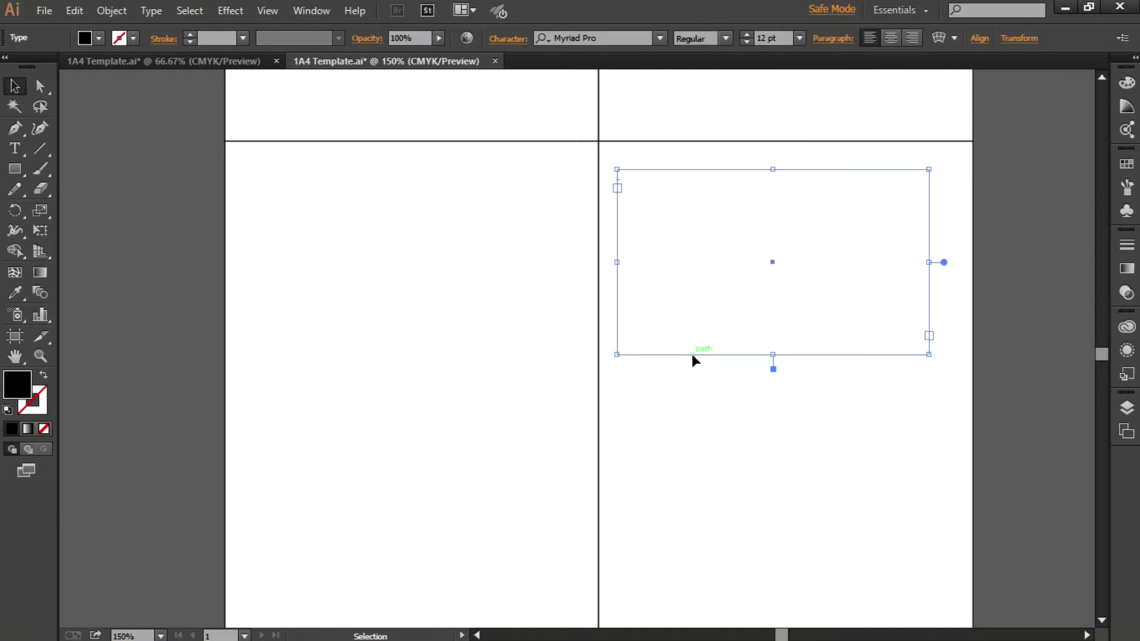
key(Right)
key(Right)
key(Right)
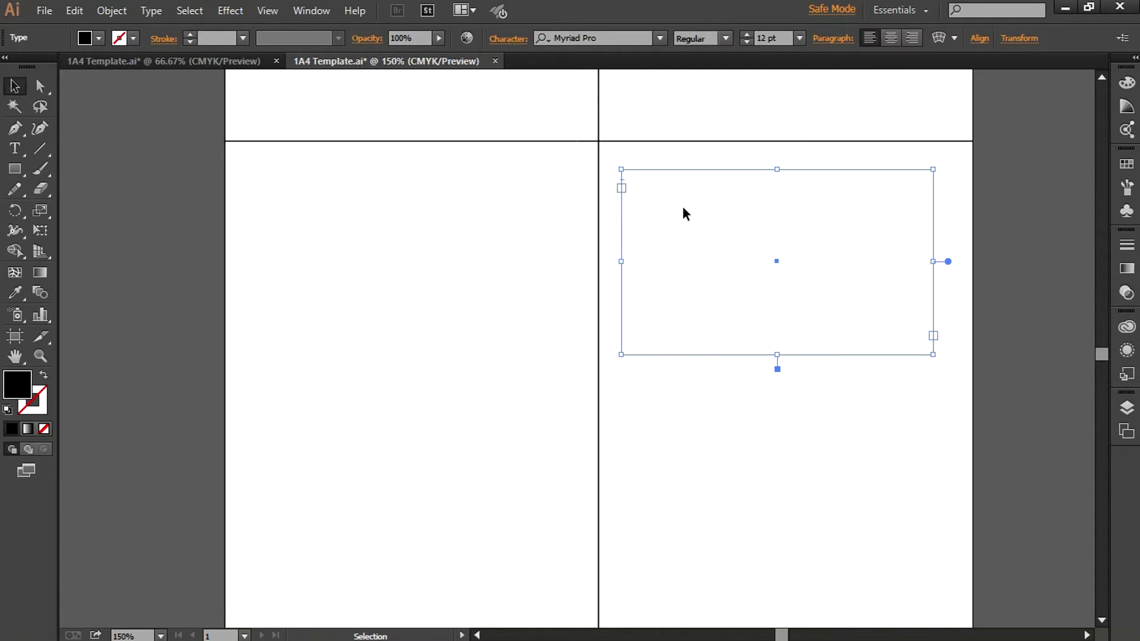
key(t)
click(667, 194)
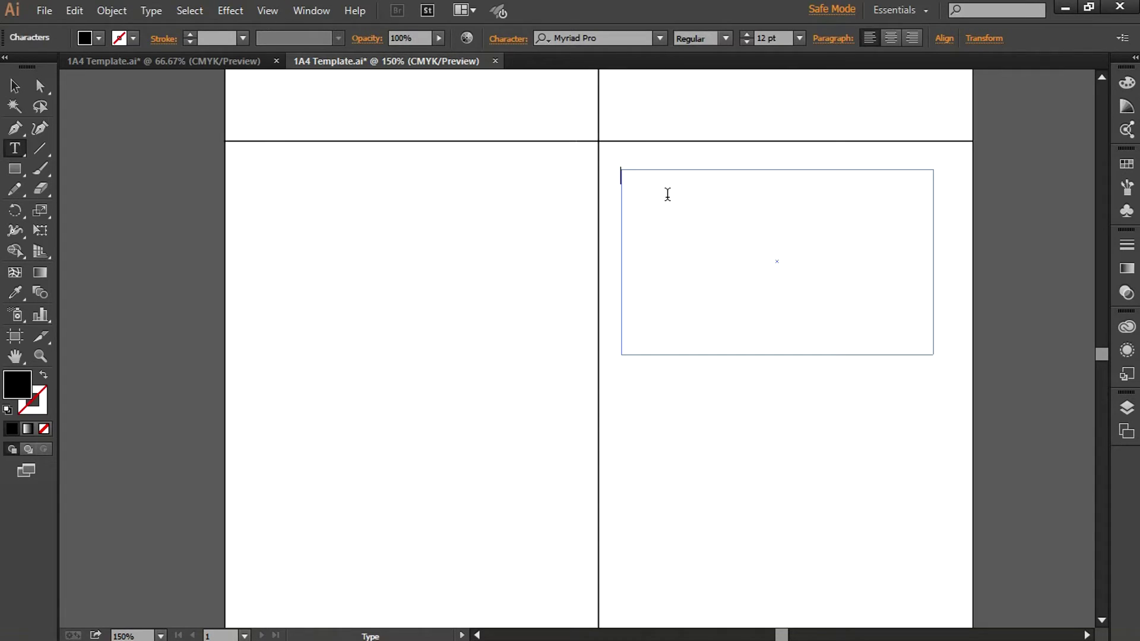
text(Oi)
text(á )
text(Galera)
Set the 'Olá Galera' heading in Nueva Std Bold
drag(689, 175, 603, 174)
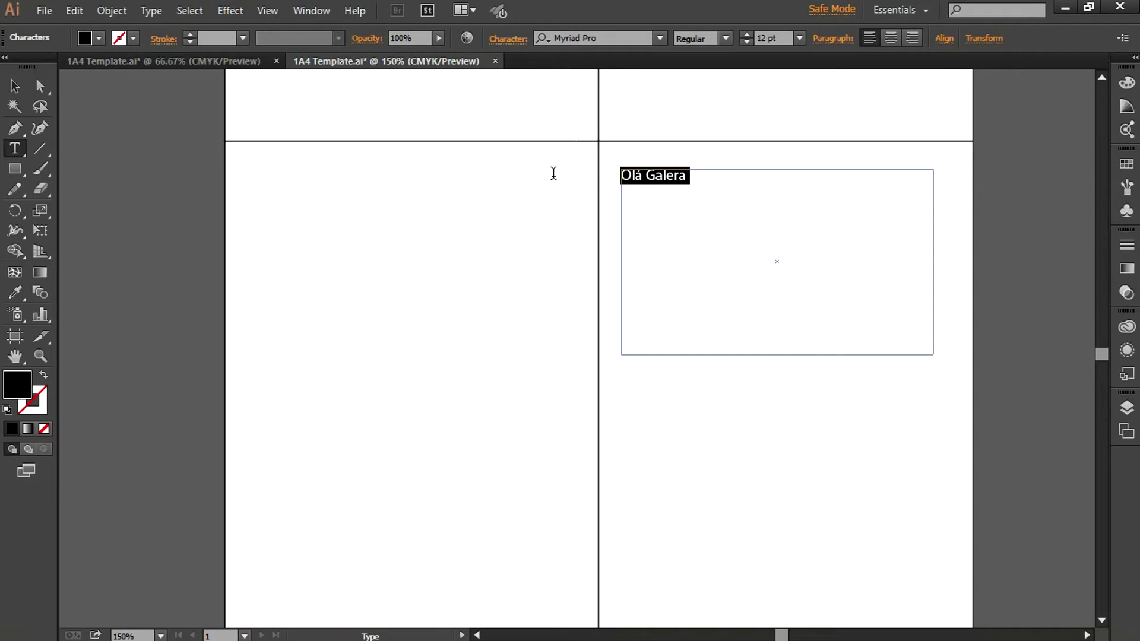
click(658, 38)
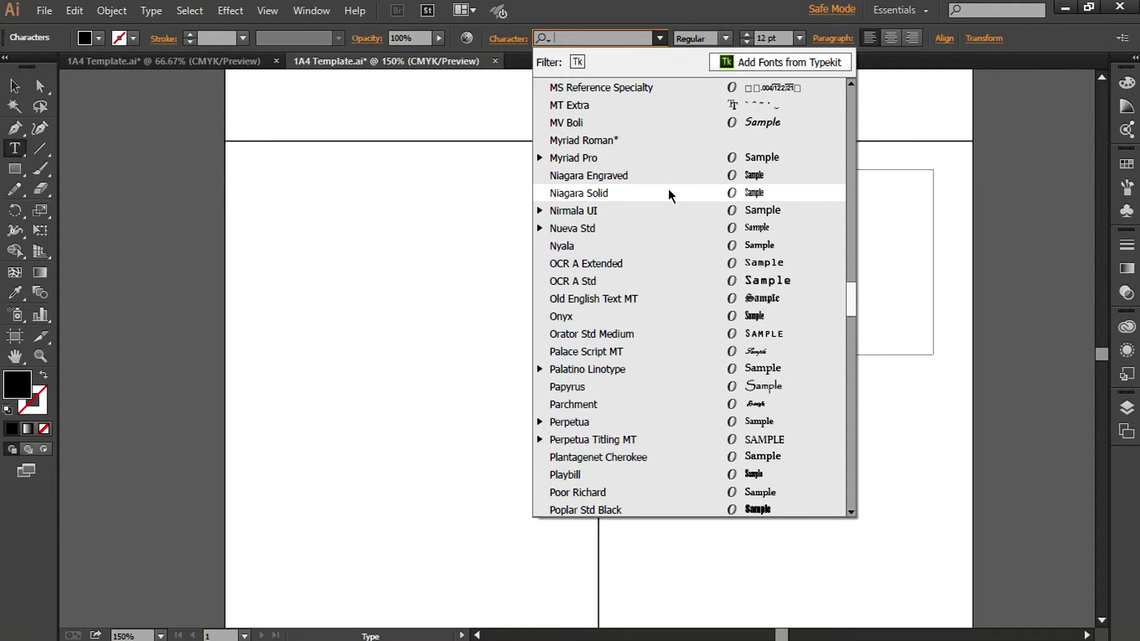
click(609, 223)
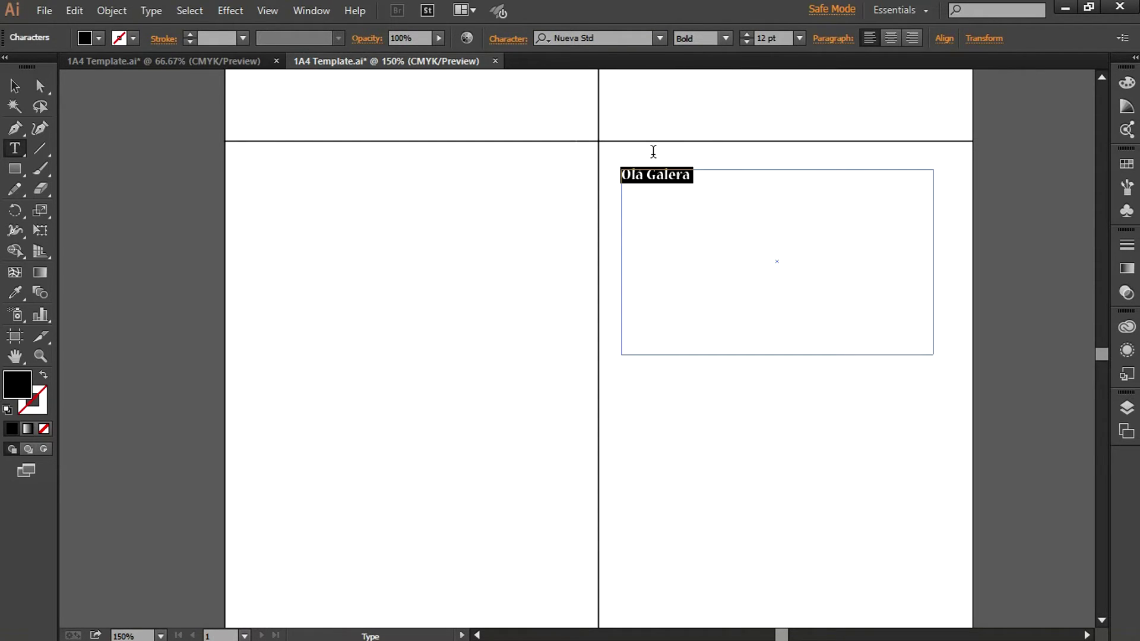
Make the heading 18 pt, centre-aligned and italic
click(799, 39)
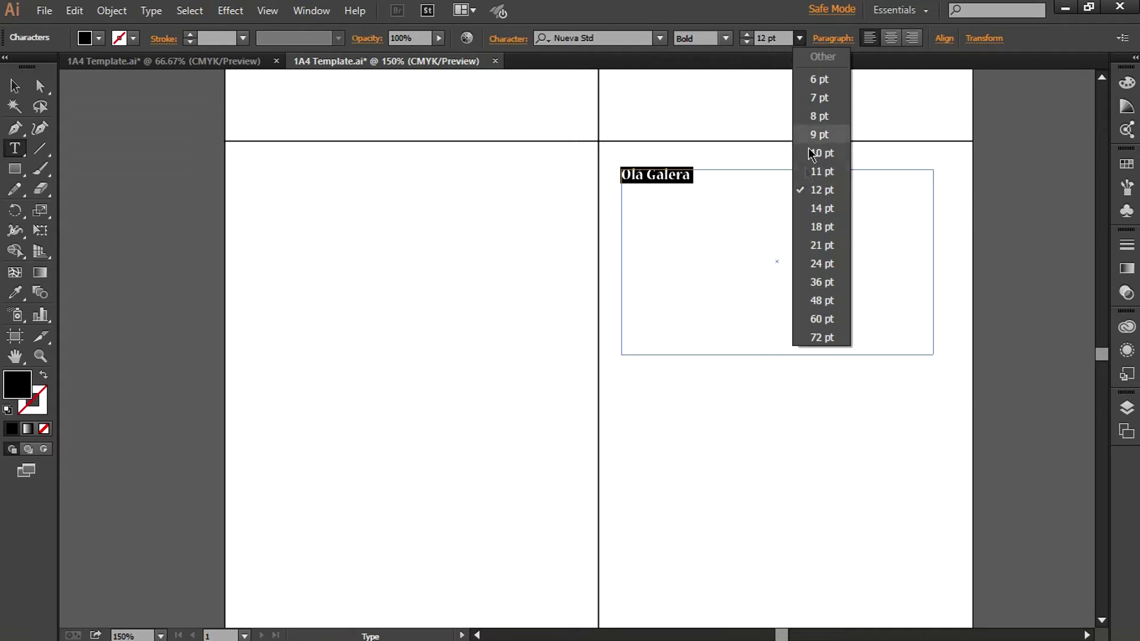
click(813, 230)
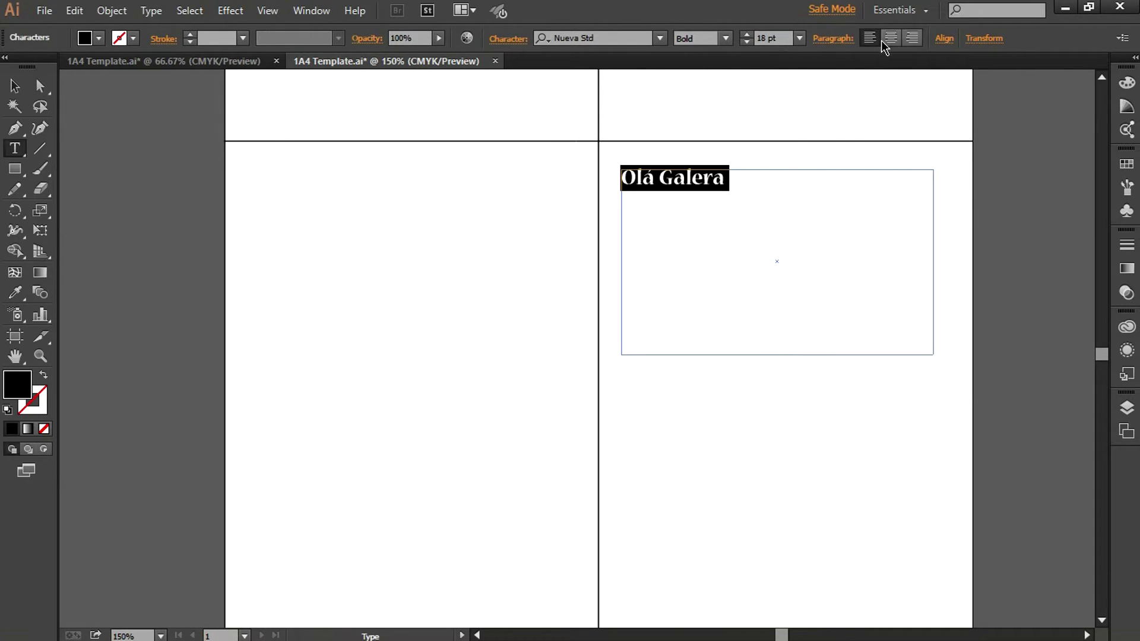
click(890, 39)
click(726, 38)
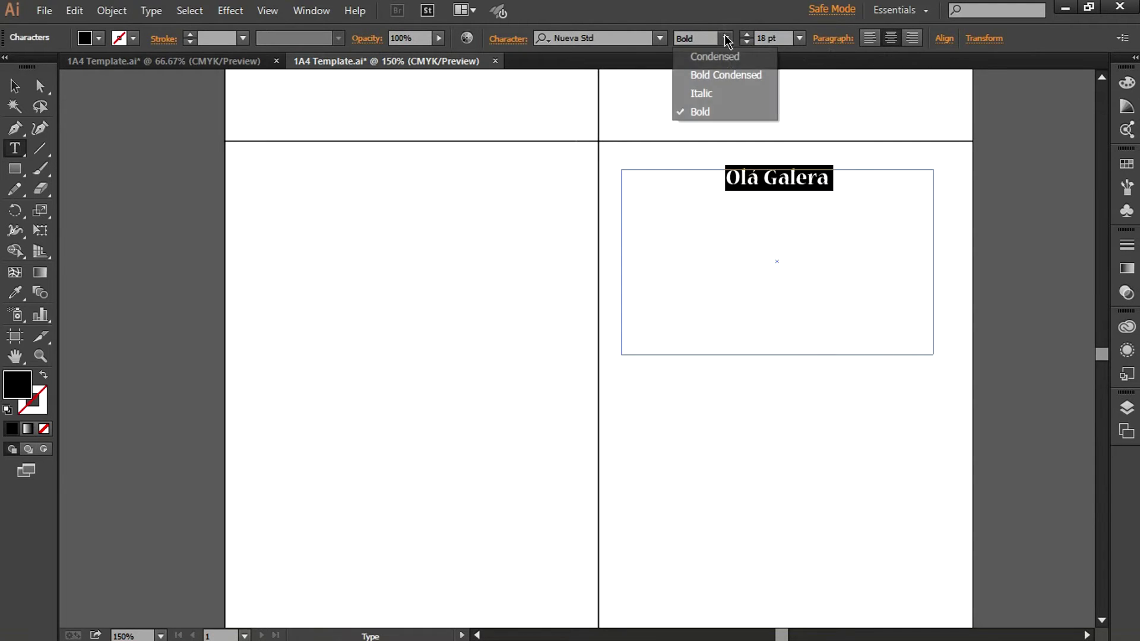
click(701, 93)
key(Escape)
click(706, 415)
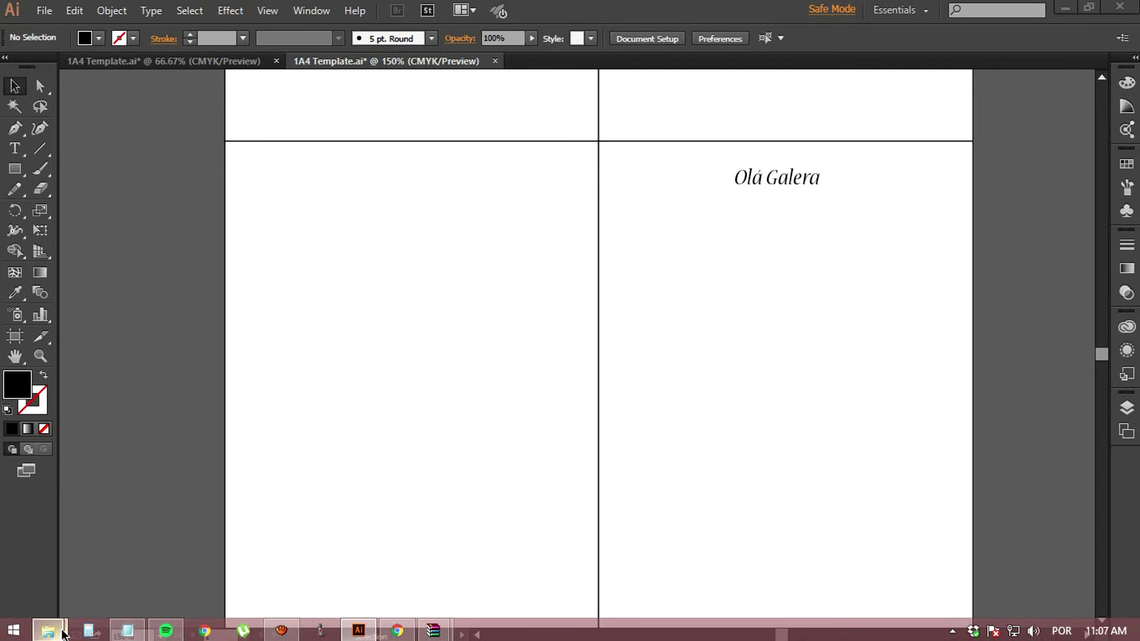
Place ai ai.jpg under the 'Olá Galera' heading, scaled to about 177 pt square
mouse_move(49, 630)
click(132, 565)
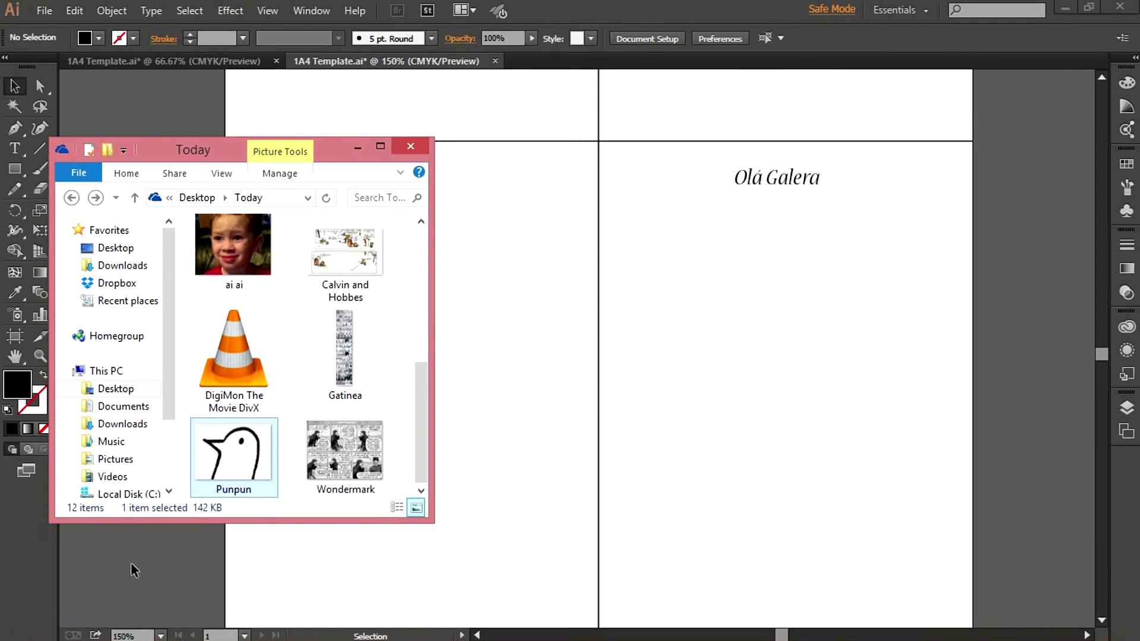
mouse_move(233, 248)
mouse_down()
mouse_move(756, 391)
mouse_move(784, 354)
mouse_up()
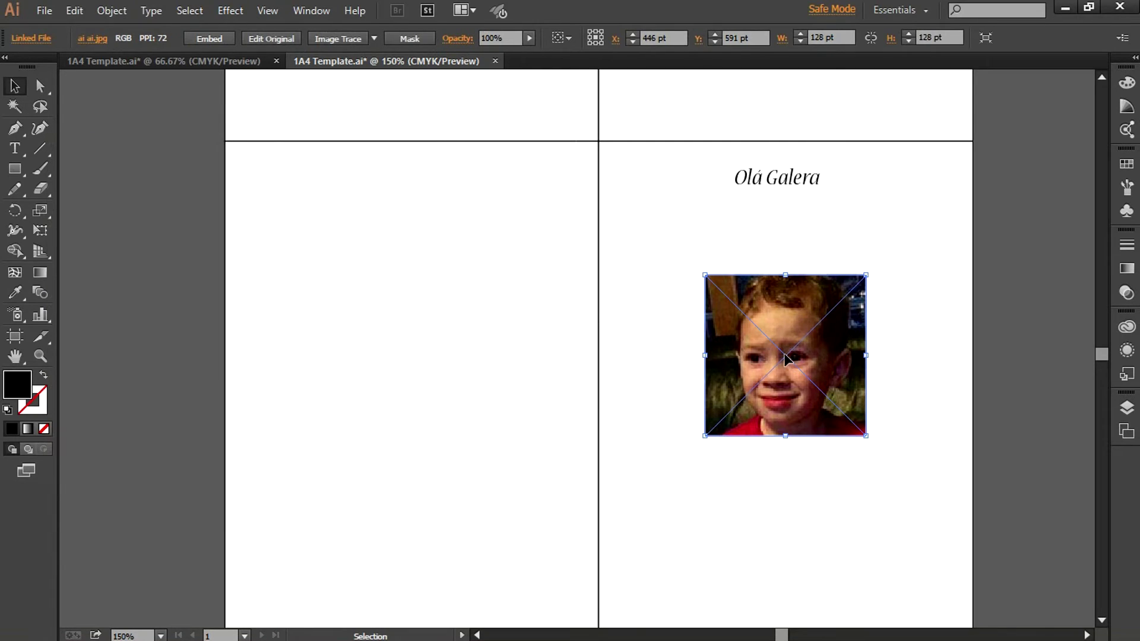
drag(784, 354, 776, 290)
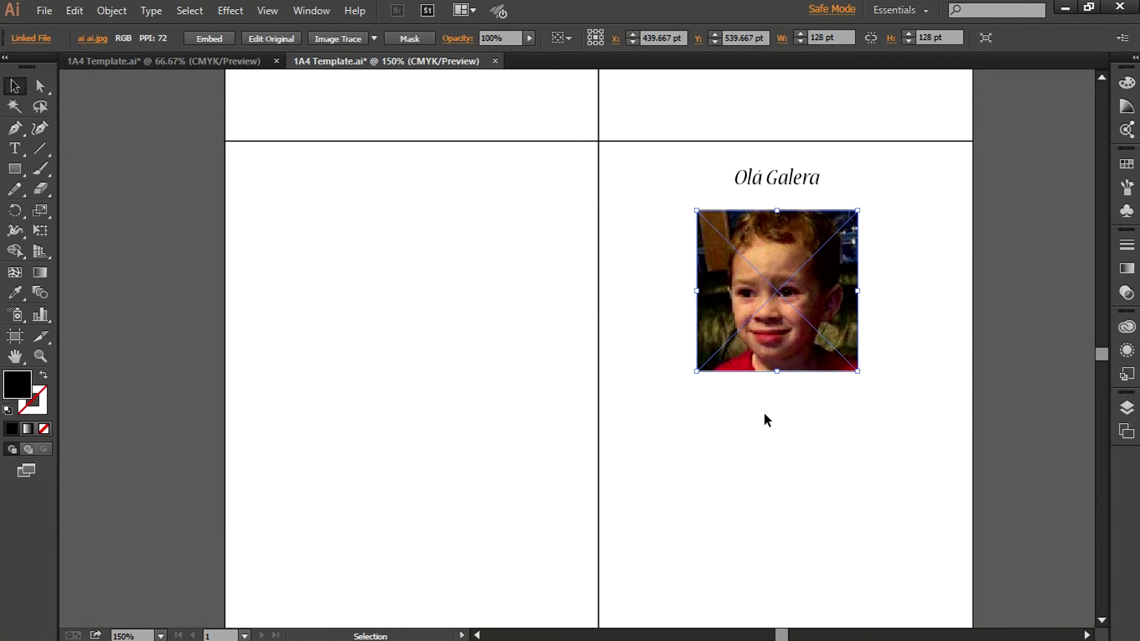
mouse_move(697, 371)
mouse_down()
mouse_move(643, 440)
mouse_move(708, 393)
mouse_move(695, 402)
mouse_up()
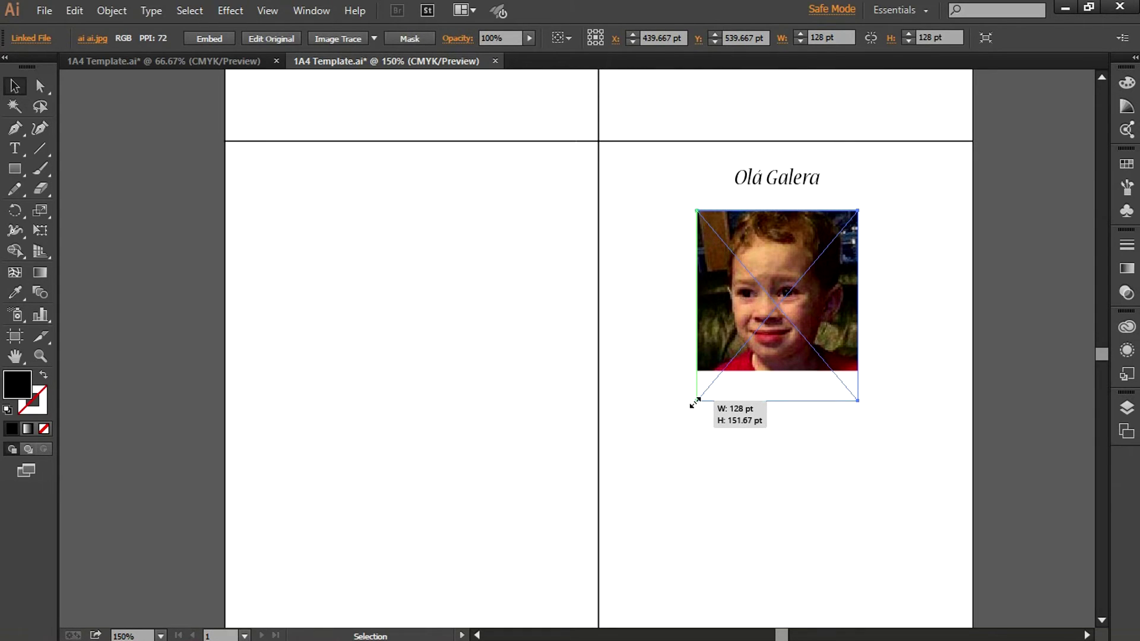
drag(696, 402, 657, 490)
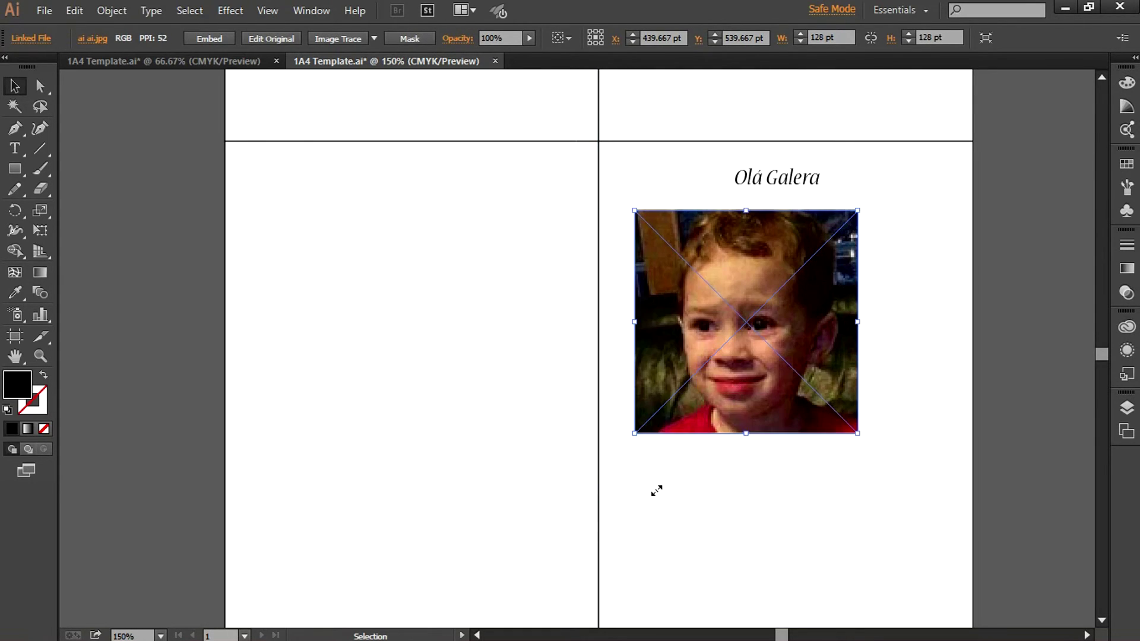
drag(748, 342, 773, 334)
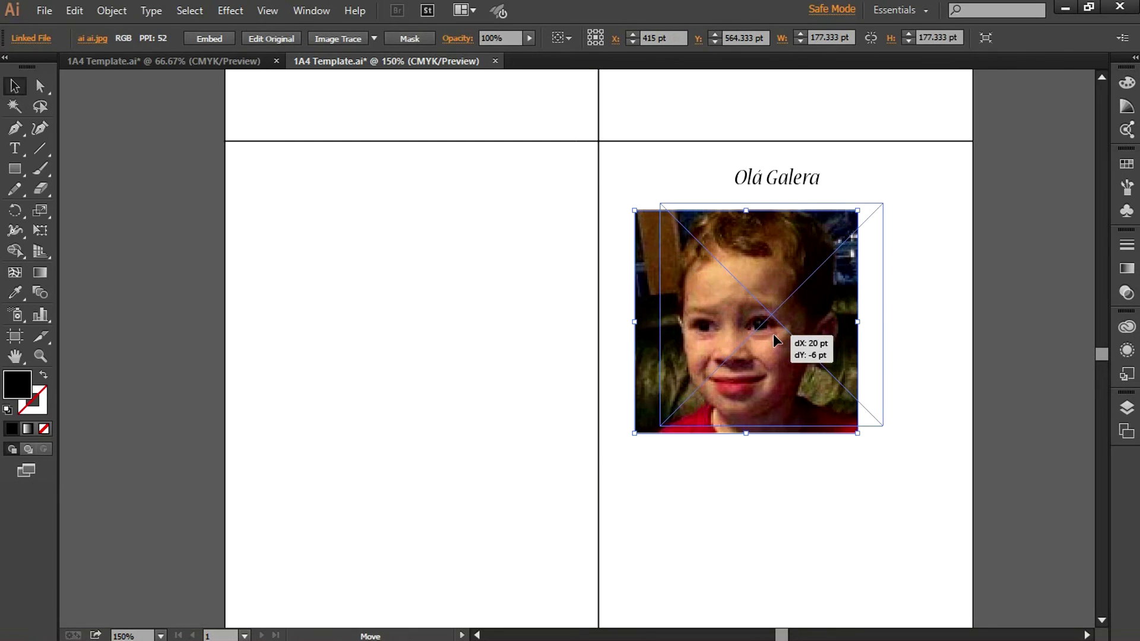
click(721, 452)
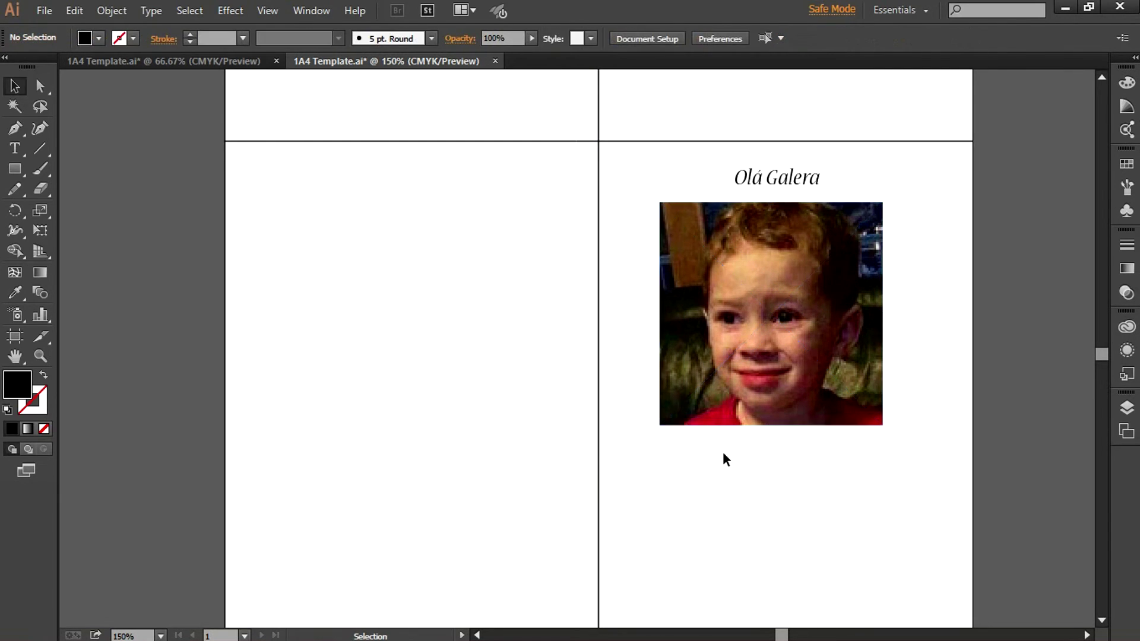
scroll(722, 452, up, 5)
scroll(722, 452, up, 5)
scroll(717, 382, up, 5)
scroll(711, 319, down, 1)
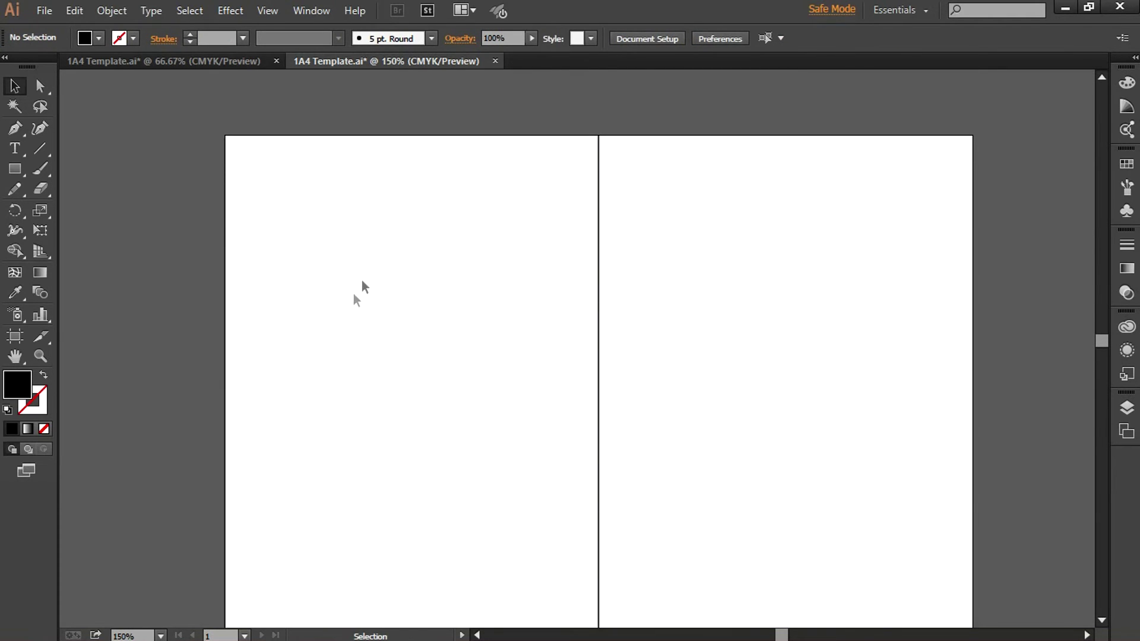
scroll(369, 433, down, 6)
scroll(441, 479, down, 3)
scroll(673, 452, up, 4)
scroll(672, 452, up, 3)
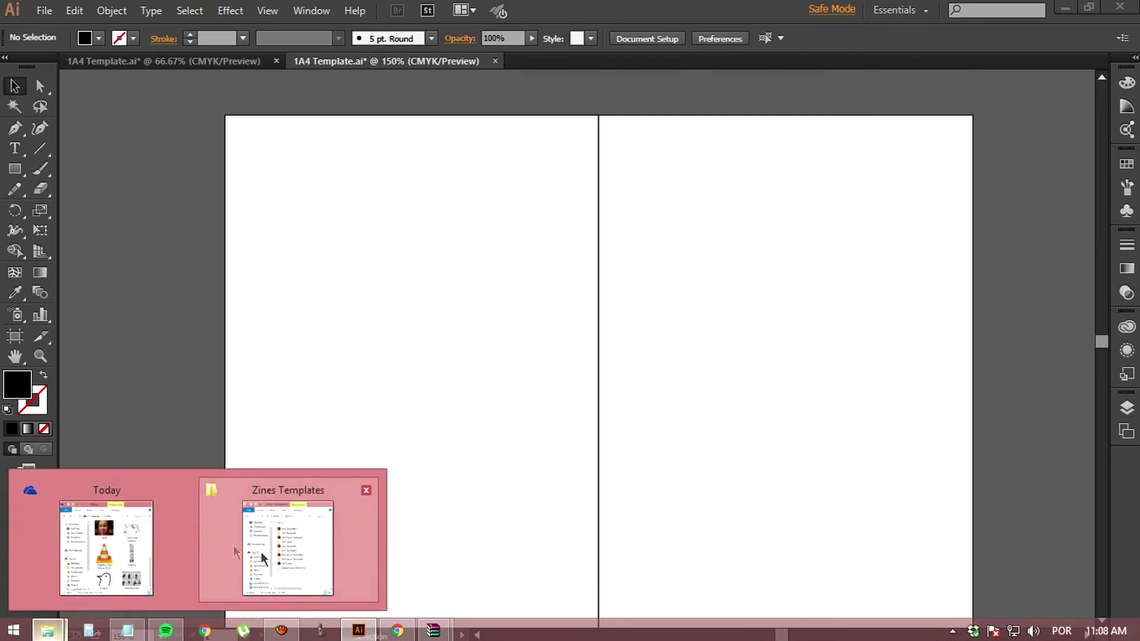
Place Punpun.png on the top-right panel, shrunk to fit
click(102, 547)
drag(233, 454, 673, 429)
scroll(674, 428, down, 4)
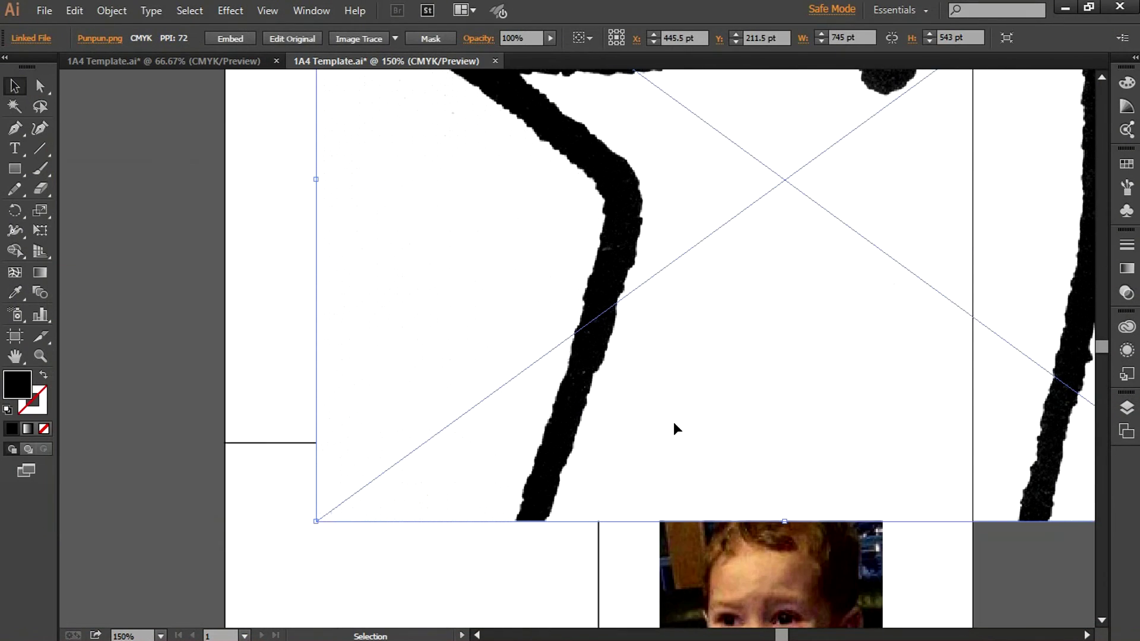
drag(312, 520, 494, 399)
scroll(801, 445, up, 2)
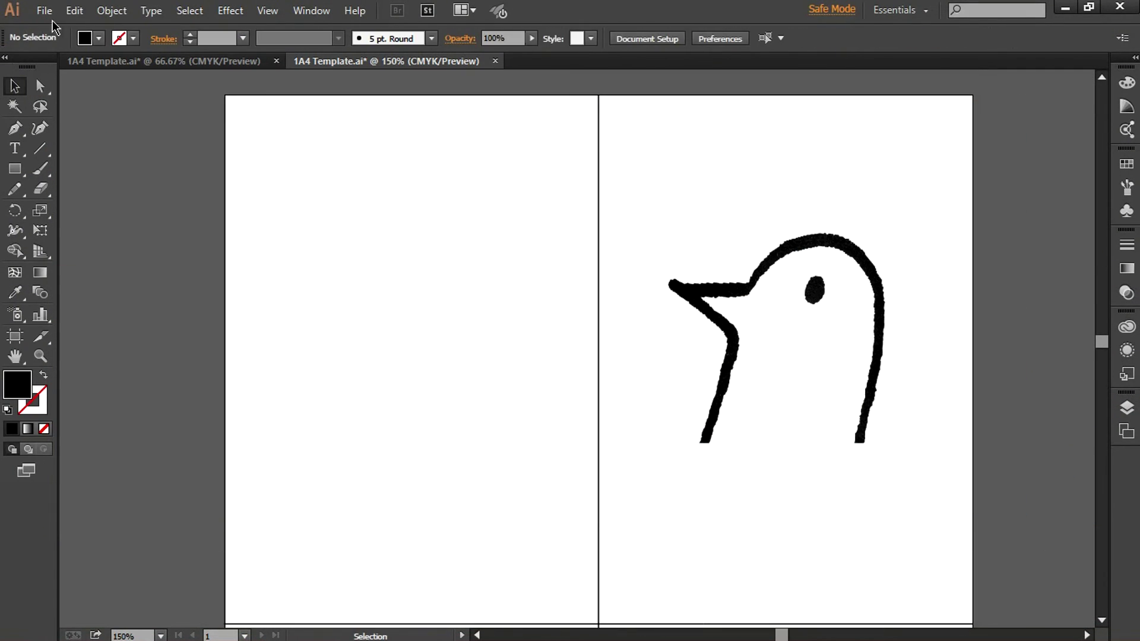
click(52, 14)
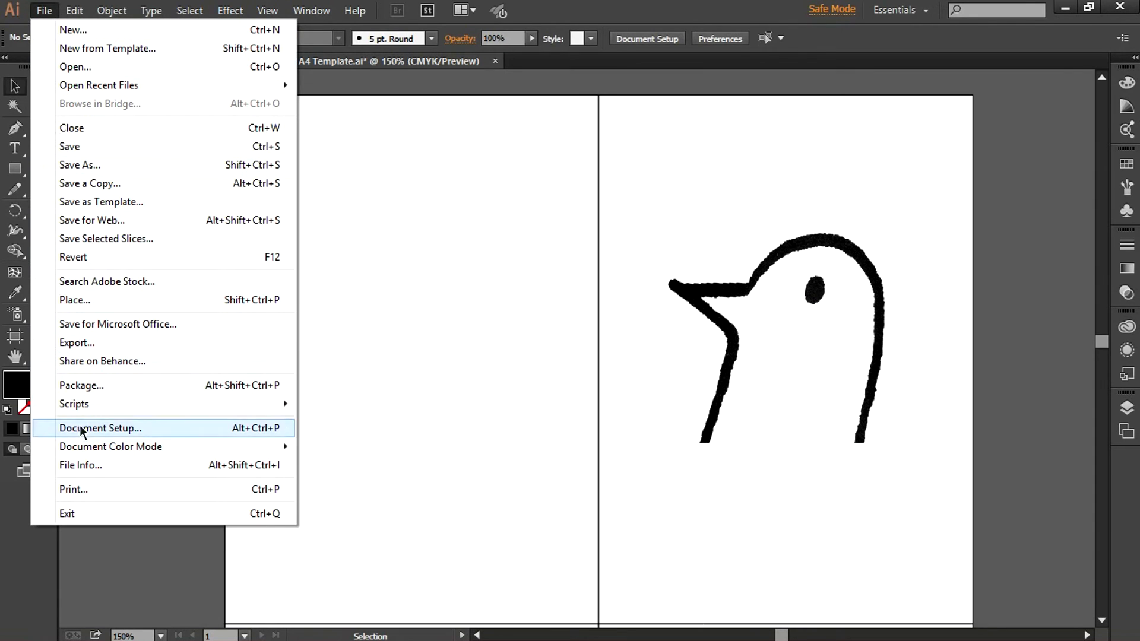
Review the Print dialog and the Export format list, then close both
click(80, 489)
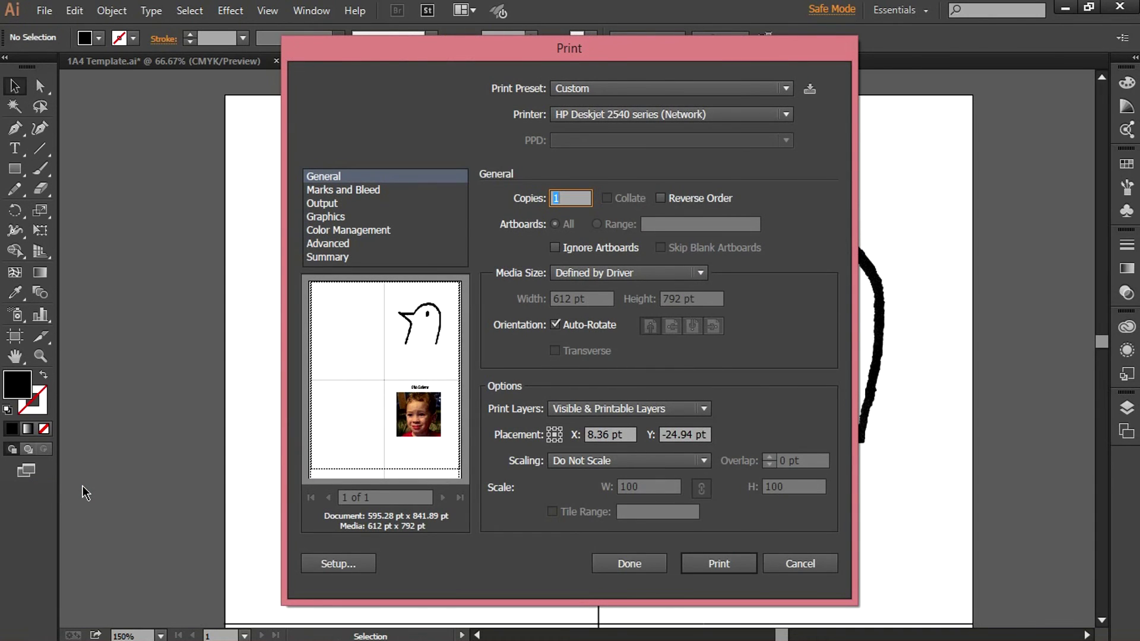
key(Escape)
click(46, 11)
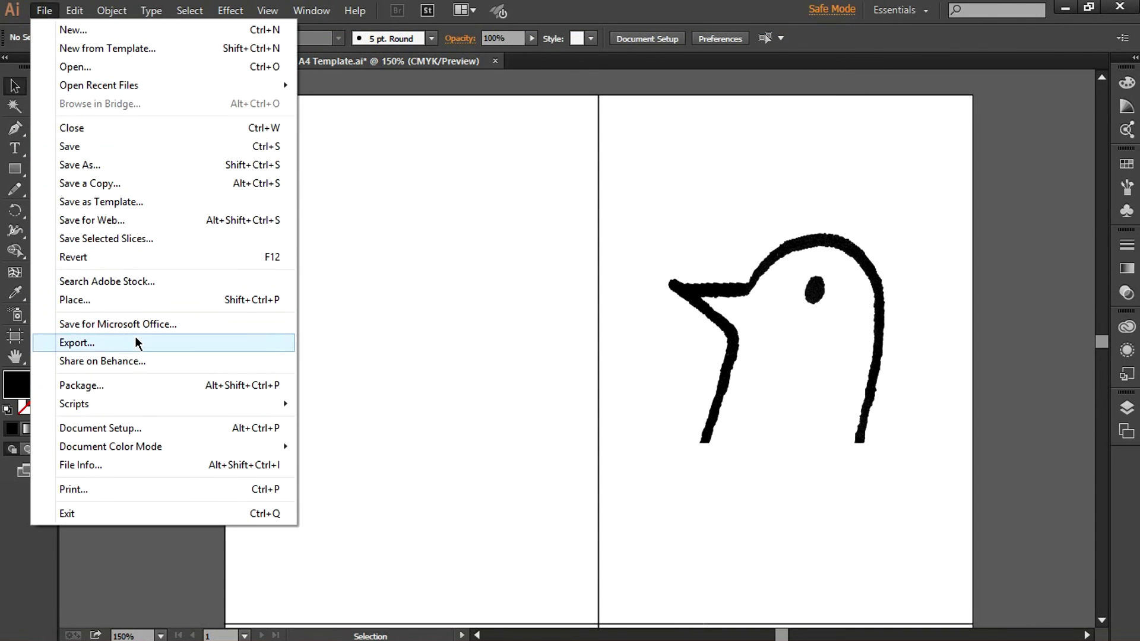
click(134, 341)
click(165, 338)
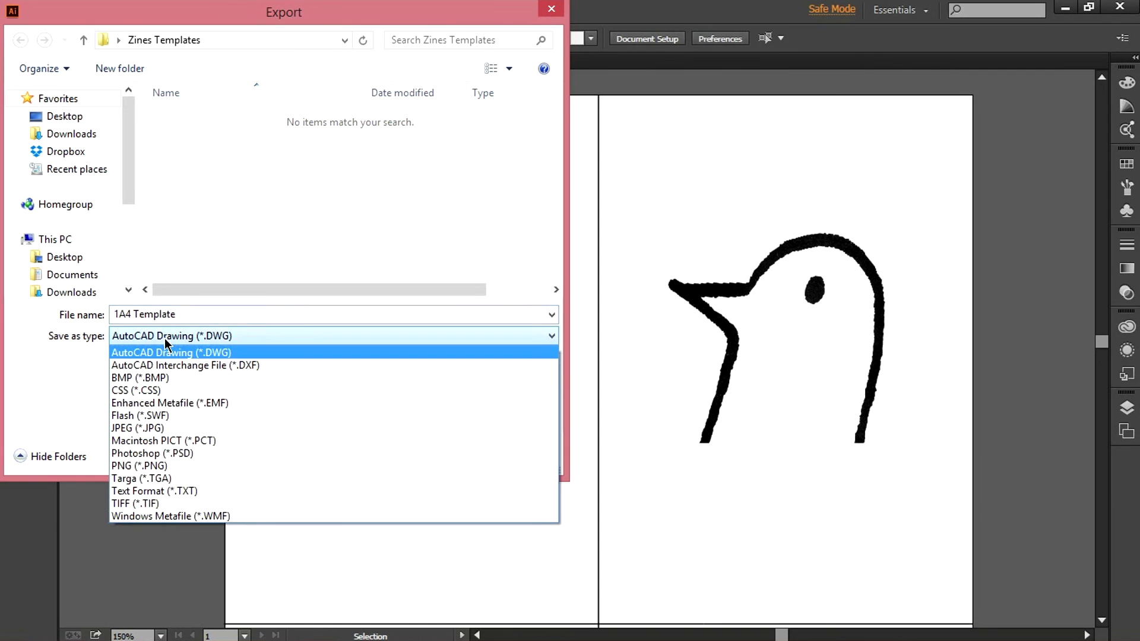
key(Escape)
key(Escape)
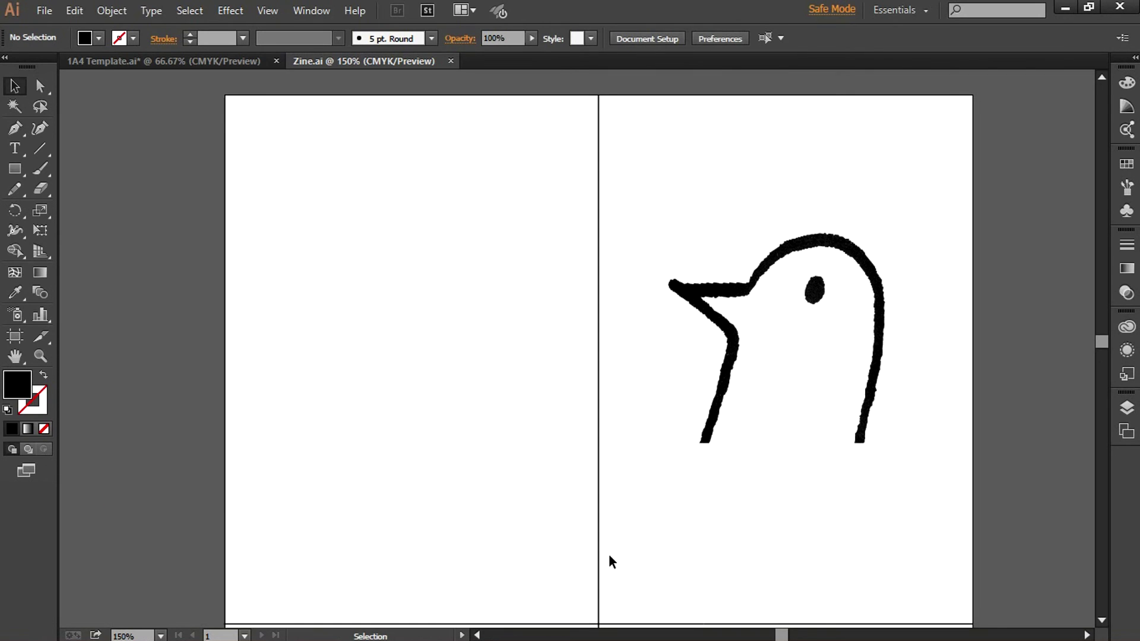
Delete the vertical centre divider line and fit the artboard in the window
click(598, 410)
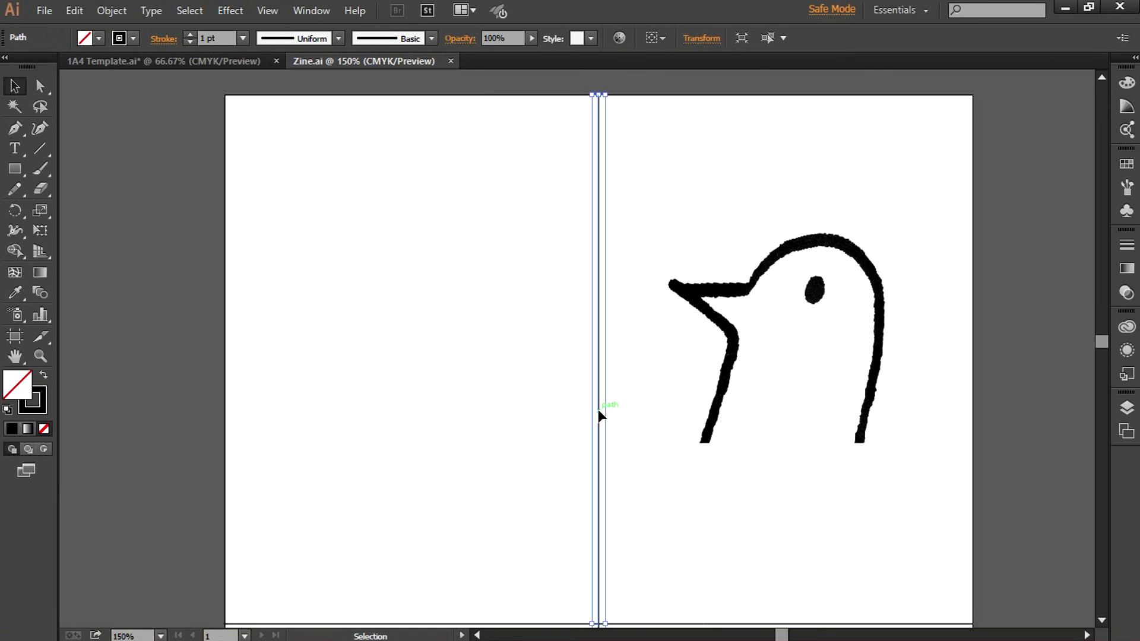
key(Delete)
scroll(594, 442, down, 3)
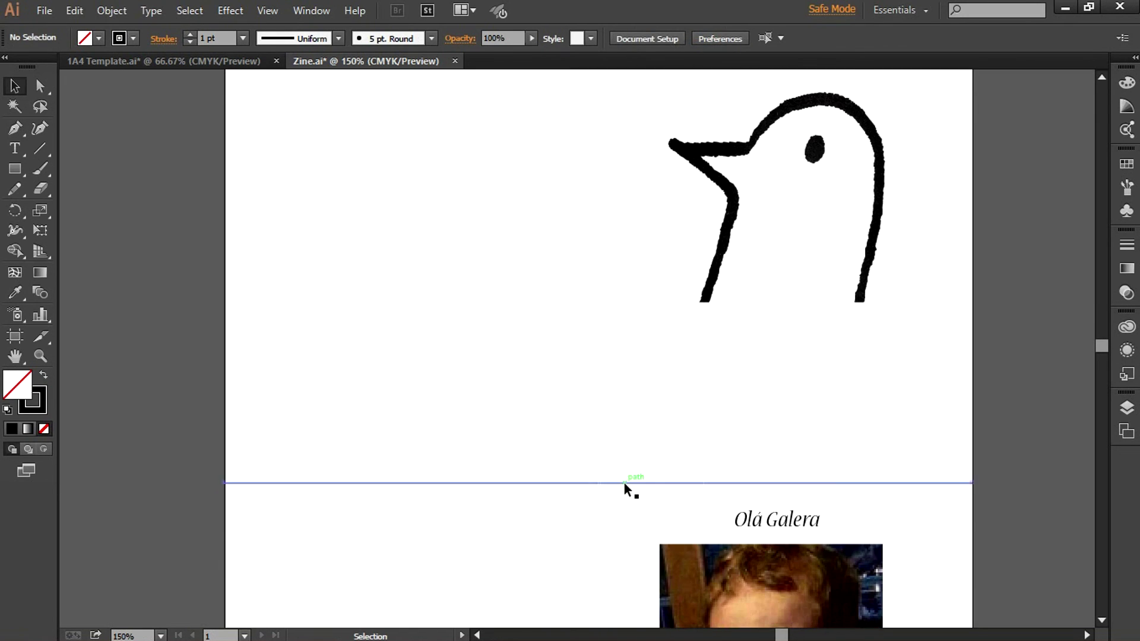
key(ctrl+0)
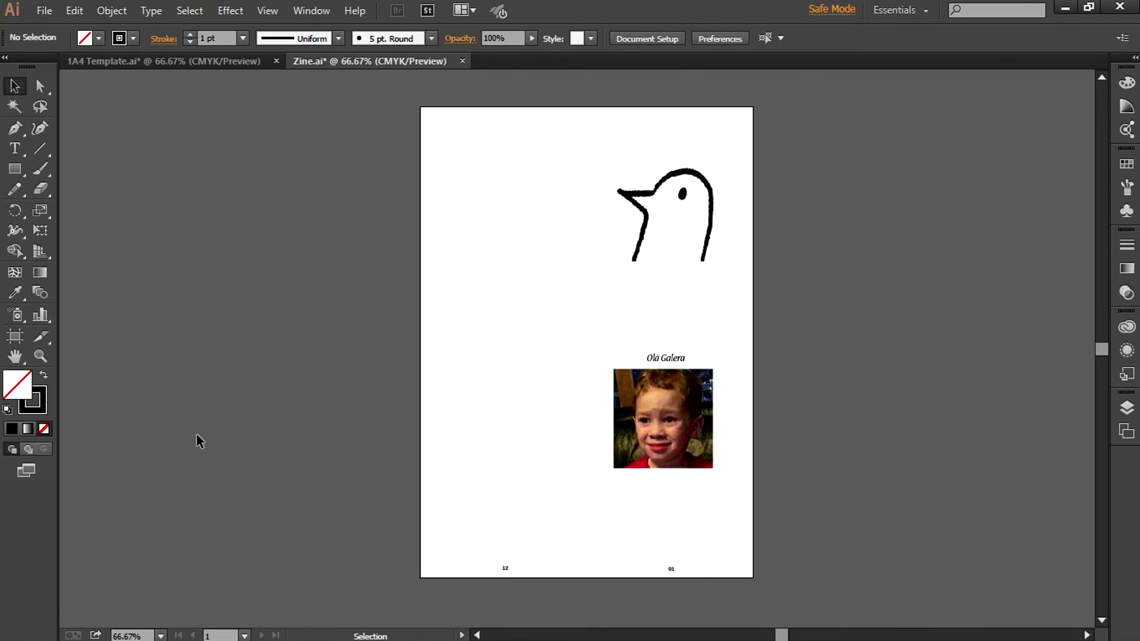